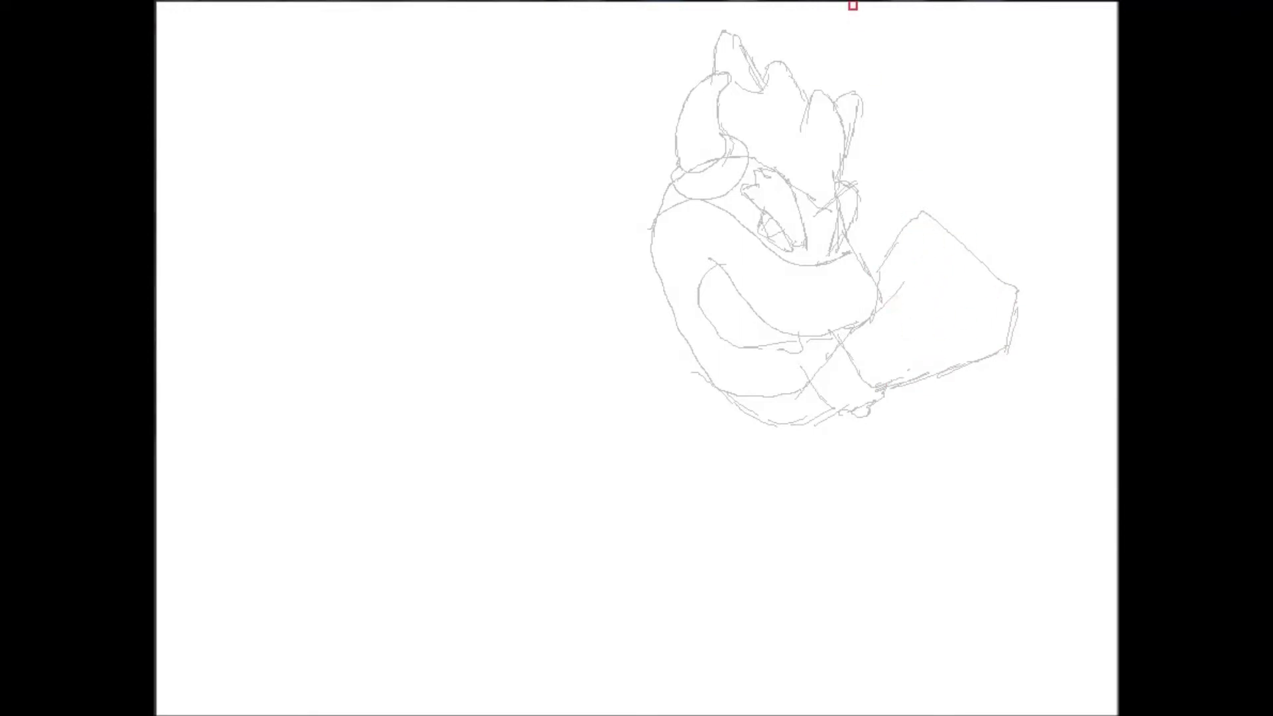
Sketch the lower belly curve and the front leg with its pointed foot beneath the head in thin grey lines.
{"action": "mouse_move", "coordinate": [696, 365]}
{"action": "left_mouse_down"}
{"action": "mouse_move", "coordinate": [664, 439]}
{"action": "mouse_move", "coordinate": [575, 483]}
{"action": "left_mouse_up"}
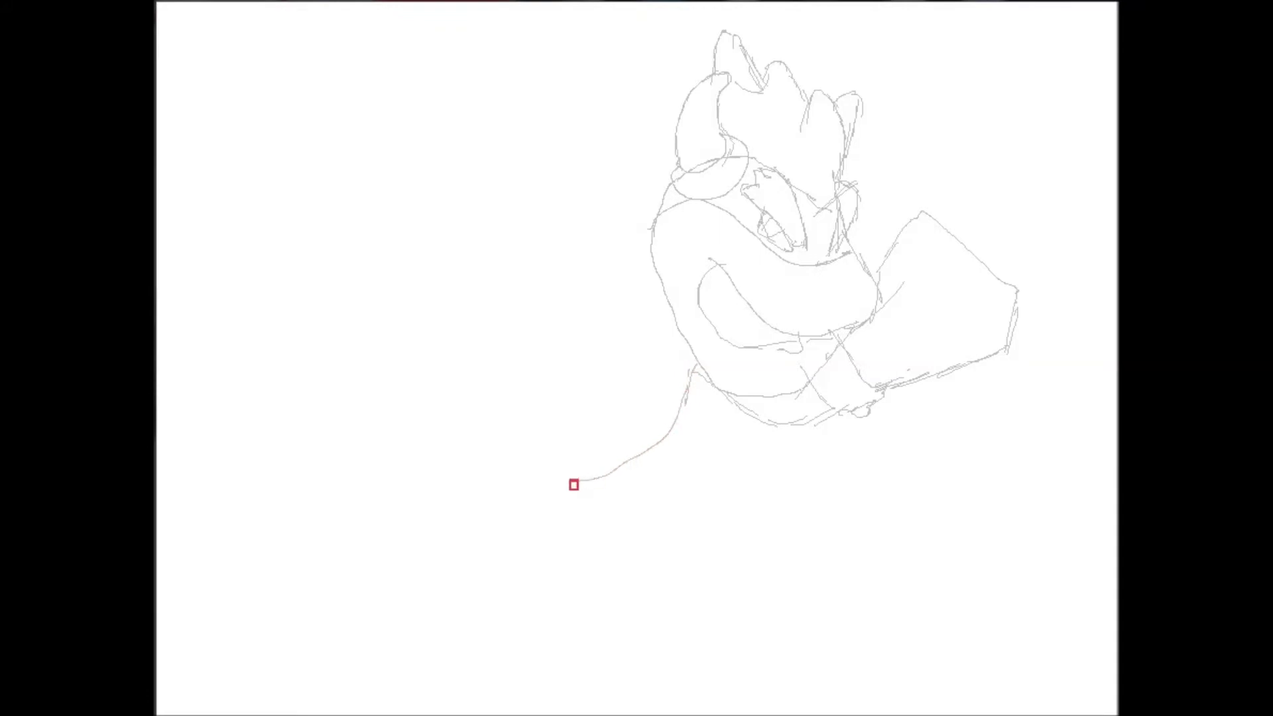
{"action": "mouse_move", "coordinate": [690, 373]}
{"action": "left_mouse_down"}
{"action": "mouse_move", "coordinate": [755, 446]}
{"action": "mouse_move", "coordinate": [746, 539]}
{"action": "left_mouse_up"}
{"action": "mouse_move", "coordinate": [551, 481]}
{"action": "left_mouse_down"}
{"action": "mouse_move", "coordinate": [648, 516]}
{"action": "mouse_move", "coordinate": [598, 600]}
{"action": "mouse_move", "coordinate": [842, 583]}
{"action": "left_mouse_up"}
{"action": "mouse_move", "coordinate": [759, 534]}
{"action": "left_mouse_down"}
{"action": "mouse_move", "coordinate": [827, 571]}
{"action": "mouse_move", "coordinate": [719, 601]}
{"action": "left_mouse_up"}
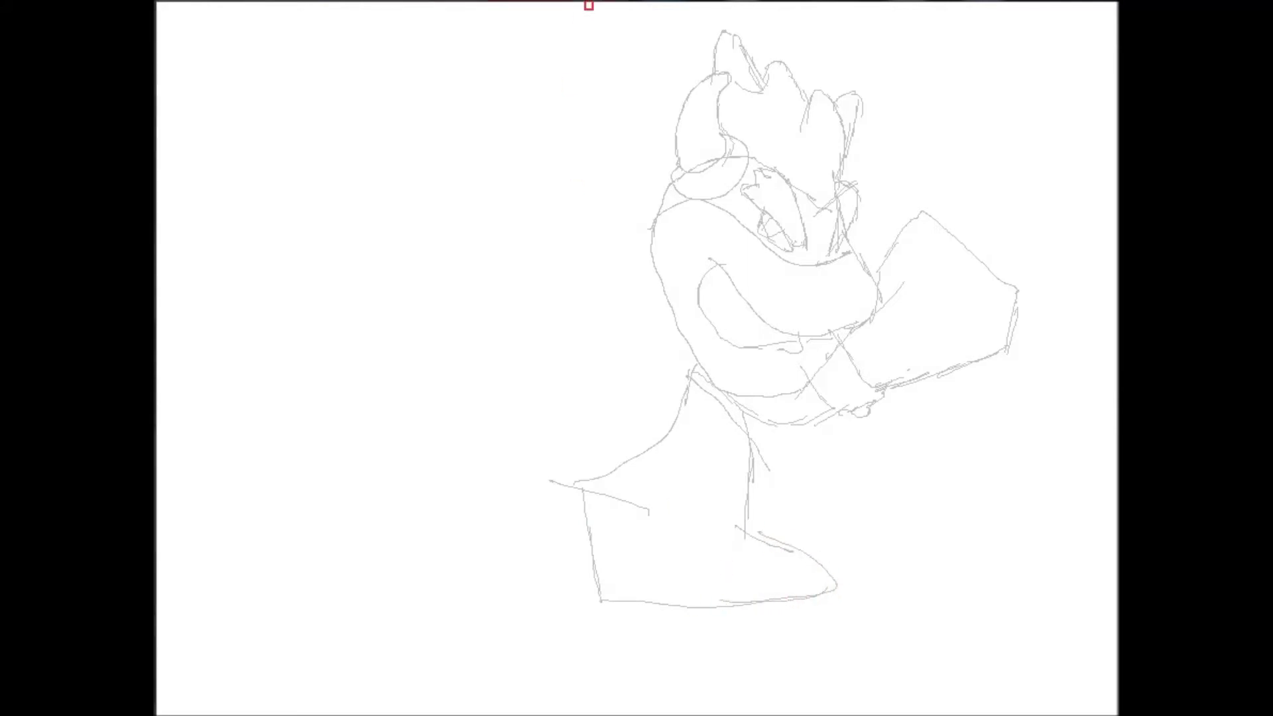
Sketch the collar band behind the jaw and the arched shell rim with a curved armband below it.
{"action": "mouse_move", "coordinate": [643, 178]}
{"action": "left_mouse_down"}
{"action": "mouse_move", "coordinate": [620, 238]}
{"action": "mouse_move", "coordinate": [627, 297]}
{"action": "mouse_move", "coordinate": [685, 343]}
{"action": "left_mouse_up"}
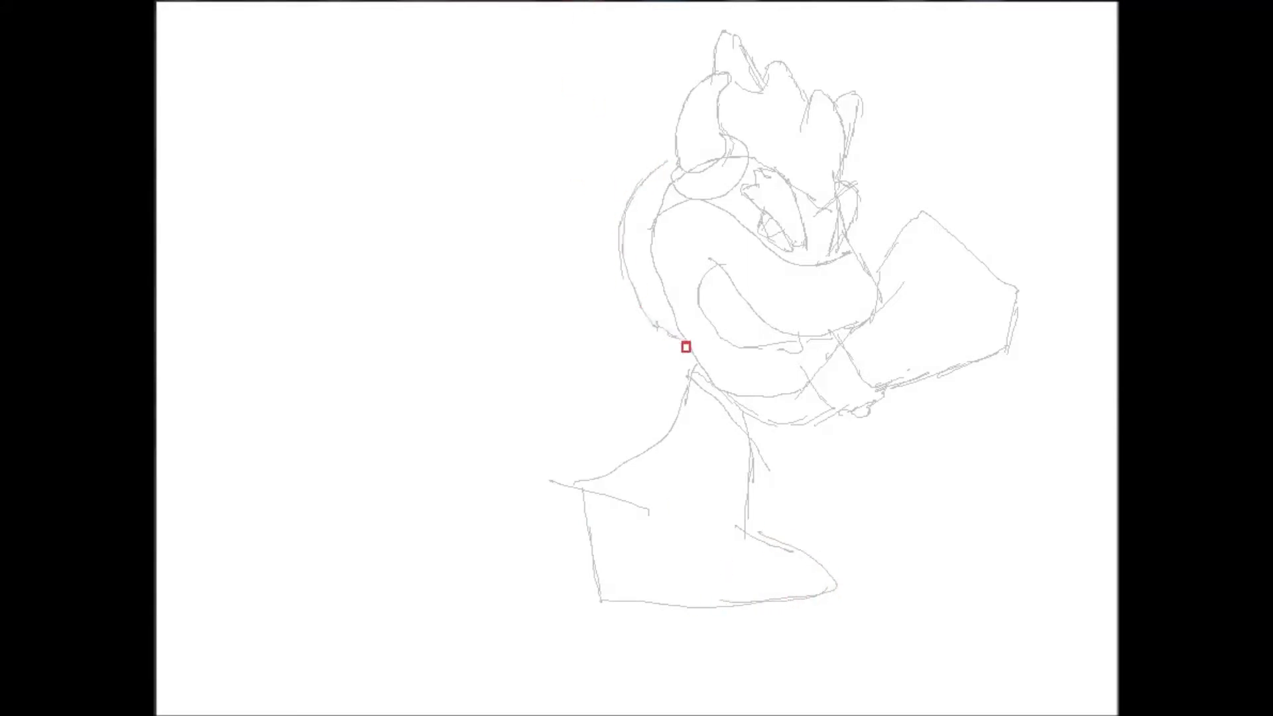
{"action": "mouse_move", "coordinate": [477, 150]}
{"action": "left_mouse_down"}
{"action": "mouse_move", "coordinate": [551, 133]}
{"action": "mouse_move", "coordinate": [676, 158]}
{"action": "left_mouse_up"}
{"action": "mouse_move", "coordinate": [466, 126]}
{"action": "left_mouse_down"}
{"action": "mouse_move", "coordinate": [508, 107]}
{"action": "mouse_move", "coordinate": [579, 98]}
{"action": "mouse_move", "coordinate": [659, 109]}
{"action": "left_mouse_up"}
{"action": "mouse_move", "coordinate": [558, 164]}
{"action": "left_mouse_down"}
{"action": "mouse_move", "coordinate": [560, 272]}
{"action": "mouse_move", "coordinate": [518, 276]}
{"action": "left_mouse_up"}
{"action": "mouse_move", "coordinate": [484, 152]}
{"action": "left_mouse_down"}
{"action": "mouse_move", "coordinate": [521, 181]}
{"action": "mouse_move", "coordinate": [515, 269]}
{"action": "left_mouse_up"}
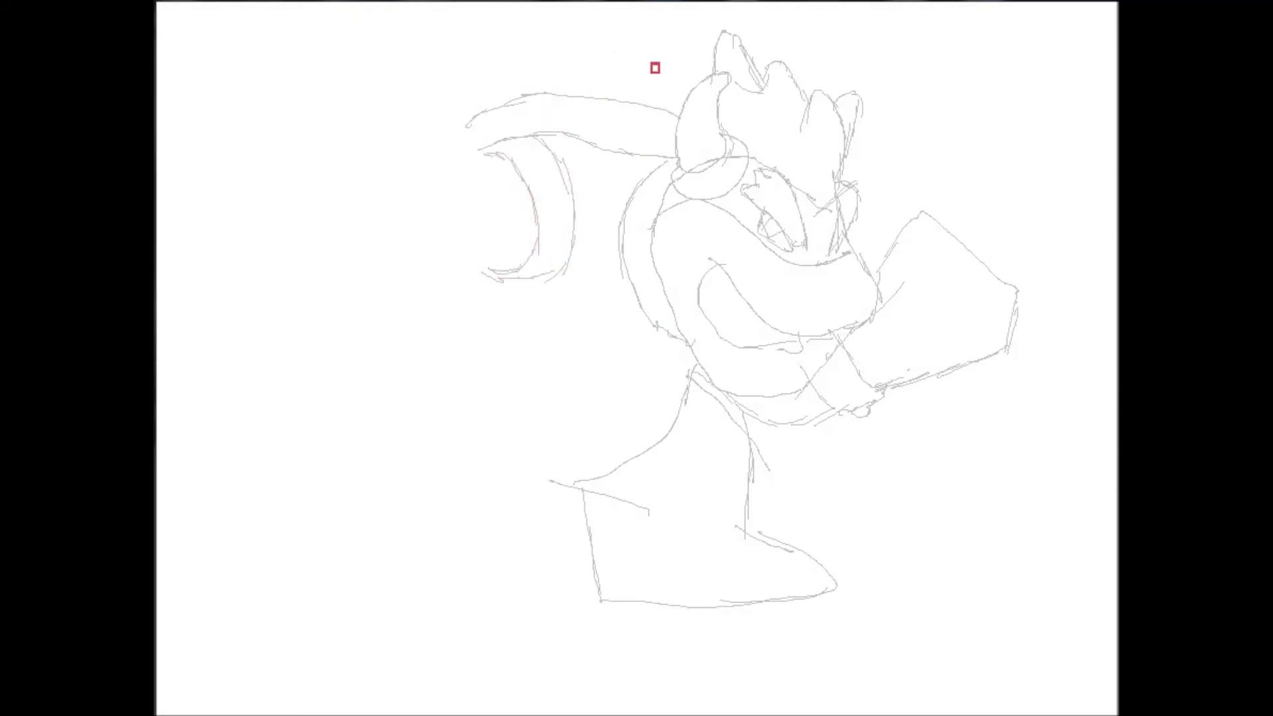
Sketch two large banded spikes rising from the upper edge of the shell.
{"action": "mouse_move", "coordinate": [631, 60]}
{"action": "left_mouse_down"}
{"action": "mouse_move", "coordinate": [689, 3]}
{"action": "mouse_move", "coordinate": [683, 113]}
{"action": "left_mouse_up"}
{"action": "mouse_move", "coordinate": [629, 57]}
{"action": "left_mouse_down"}
{"action": "mouse_move", "coordinate": [676, 64]}
{"action": "mouse_move", "coordinate": [589, 74]}
{"action": "mouse_move", "coordinate": [563, 93]}
{"action": "left_mouse_up"}
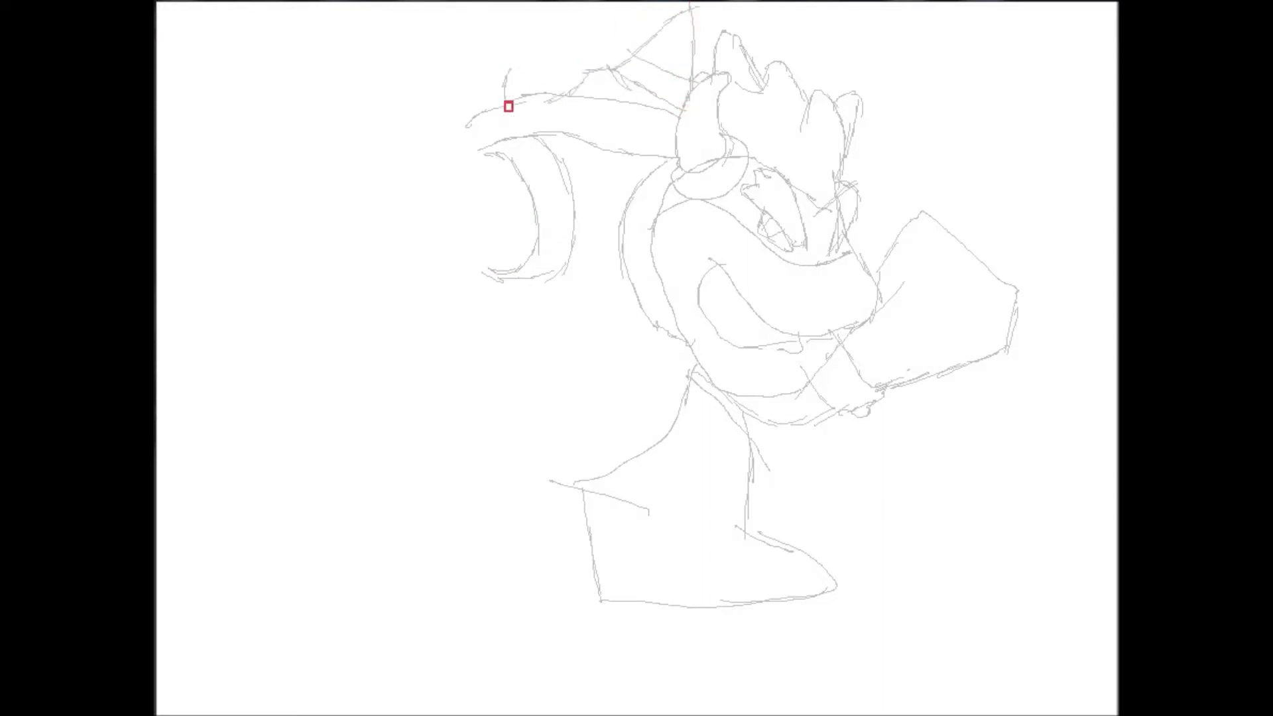
{"action": "mouse_move", "coordinate": [514, 31]}
{"action": "left_mouse_down"}
{"action": "mouse_move", "coordinate": [543, 20]}
{"action": "mouse_move", "coordinate": [565, 52]}
{"action": "left_mouse_up"}
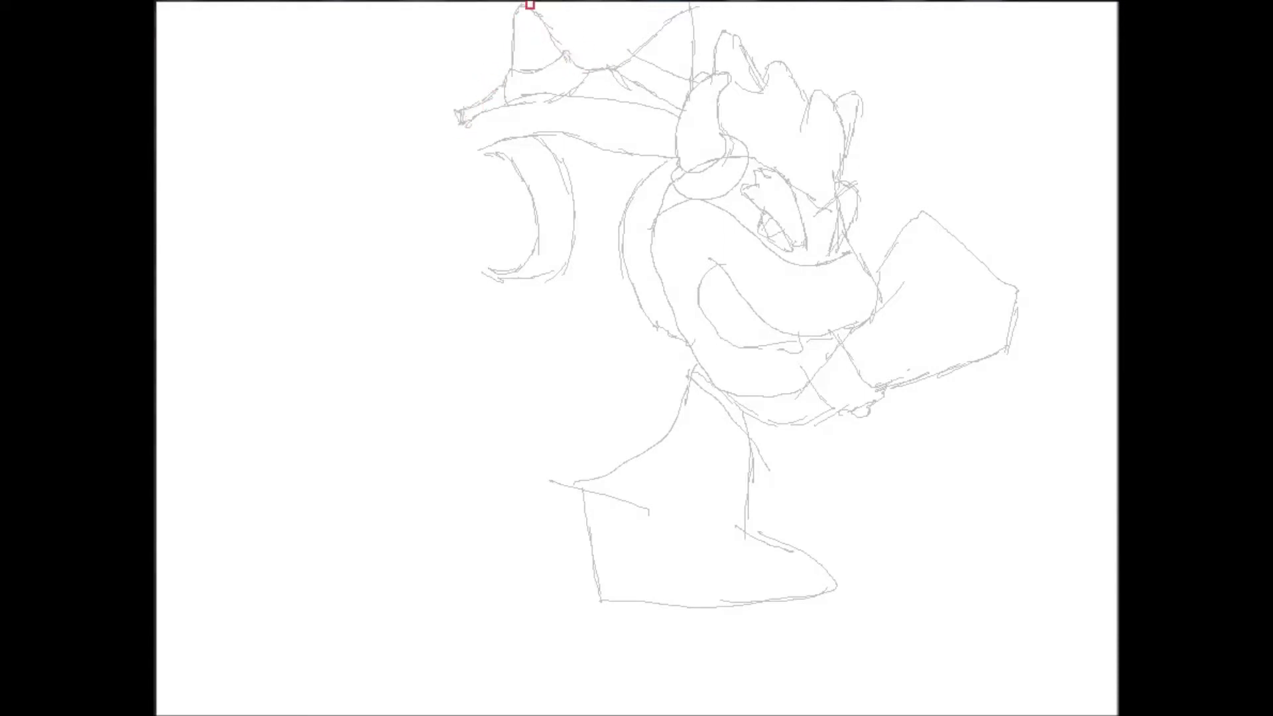
Sketch the belly's rear edge and the rounded outline of the rear thigh below the armband.
{"action": "left_click_drag", "start_coordinate": [601, 274], "coordinate": [530, 434]}
{"action": "left_click_drag", "start_coordinate": [439, 268], "coordinate": [412, 348]}
{"action": "left_click_drag", "start_coordinate": [400, 327], "coordinate": [502, 390]}
{"action": "mouse_move", "coordinate": [484, 345]}
{"action": "left_mouse_down"}
{"action": "mouse_move", "coordinate": [523, 484]}
{"action": "mouse_move", "coordinate": [457, 567]}
{"action": "left_mouse_up"}
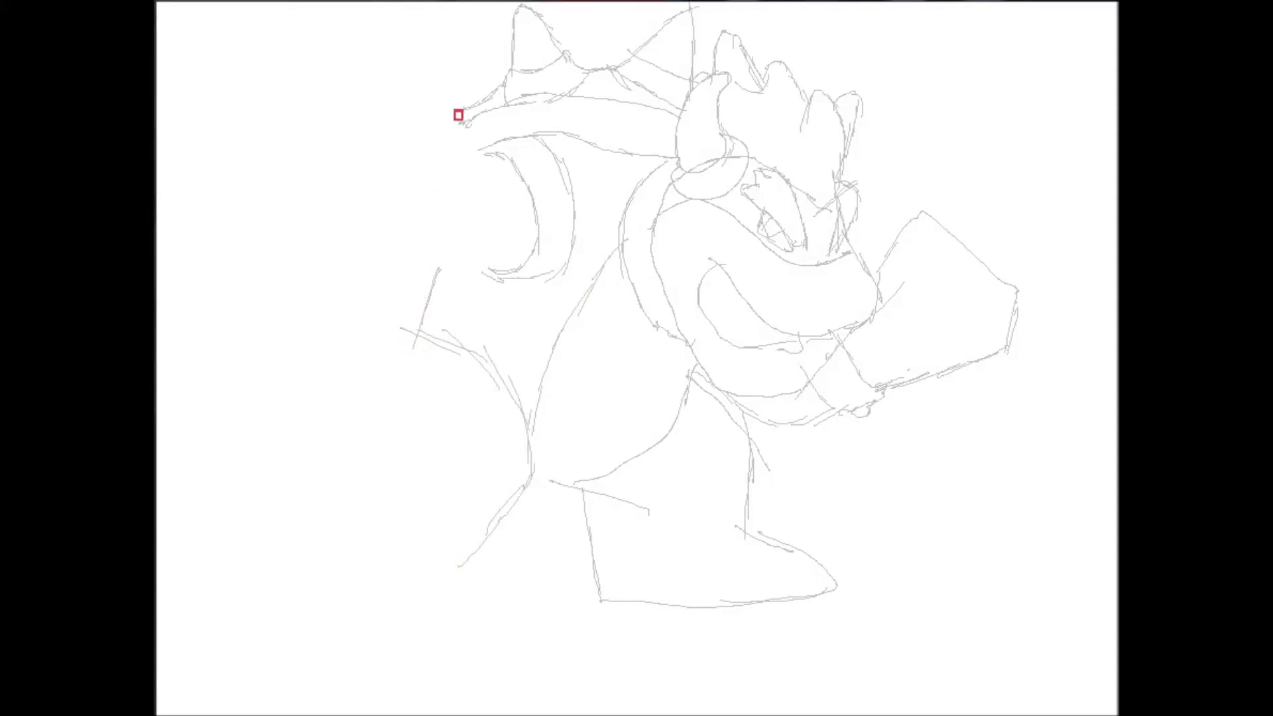
Sketch the raised open hand with clawed fingers, and below it the shell's lower edge, tail and rear foot.
{"action": "mouse_move", "coordinate": [463, 149]}
{"action": "left_mouse_down"}
{"action": "mouse_move", "coordinate": [493, 195]}
{"action": "mouse_move", "coordinate": [455, 235]}
{"action": "mouse_move", "coordinate": [505, 190]}
{"action": "mouse_move", "coordinate": [474, 235]}
{"action": "mouse_move", "coordinate": [385, 239]}
{"action": "mouse_move", "coordinate": [467, 256]}
{"action": "left_mouse_up"}
{"action": "mouse_move", "coordinate": [454, 122]}
{"action": "left_mouse_down"}
{"action": "mouse_move", "coordinate": [446, 76]}
{"action": "mouse_move", "coordinate": [418, 53]}
{"action": "mouse_move", "coordinate": [400, 74]}
{"action": "mouse_move", "coordinate": [431, 112]}
{"action": "left_mouse_up"}
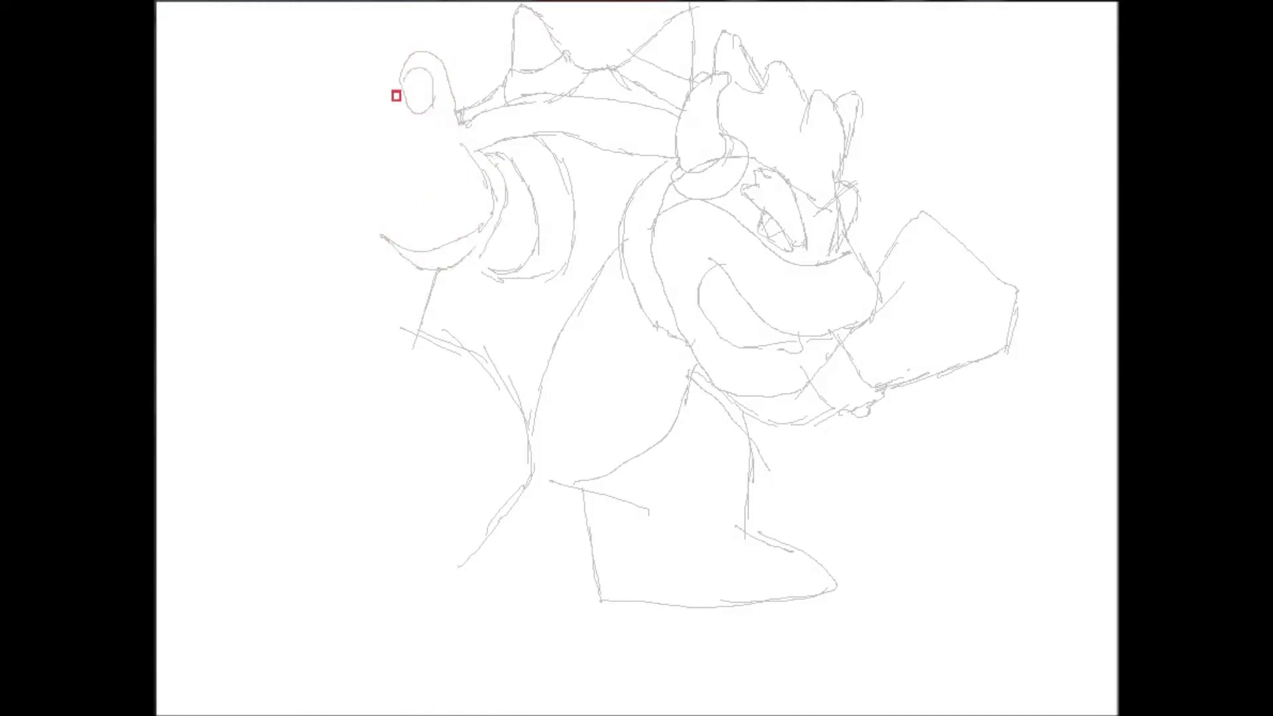
{"action": "left_click_drag", "start_coordinate": [345, 90], "coordinate": [358, 158]}
{"action": "mouse_move", "coordinate": [341, 111]}
{"action": "left_mouse_down"}
{"action": "mouse_move", "coordinate": [396, 113]}
{"action": "mouse_move", "coordinate": [319, 123]}
{"action": "mouse_move", "coordinate": [302, 186]}
{"action": "mouse_move", "coordinate": [349, 178]}
{"action": "mouse_move", "coordinate": [355, 231]}
{"action": "mouse_move", "coordinate": [310, 243]}
{"action": "mouse_move", "coordinate": [347, 270]}
{"action": "mouse_move", "coordinate": [370, 226]}
{"action": "mouse_move", "coordinate": [388, 238]}
{"action": "mouse_move", "coordinate": [362, 281]}
{"action": "mouse_move", "coordinate": [355, 362]}
{"action": "mouse_move", "coordinate": [420, 336]}
{"action": "mouse_move", "coordinate": [382, 403]}
{"action": "left_mouse_up"}
{"action": "mouse_move", "coordinate": [360, 344]}
{"action": "left_mouse_down"}
{"action": "mouse_move", "coordinate": [373, 396]}
{"action": "mouse_move", "coordinate": [293, 404]}
{"action": "mouse_move", "coordinate": [287, 469]}
{"action": "mouse_move", "coordinate": [338, 489]}
{"action": "mouse_move", "coordinate": [371, 465]}
{"action": "mouse_move", "coordinate": [321, 500]}
{"action": "mouse_move", "coordinate": [355, 620]}
{"action": "mouse_move", "coordinate": [486, 559]}
{"action": "mouse_move", "coordinate": [458, 534]}
{"action": "mouse_move", "coordinate": [482, 529]}
{"action": "left_mouse_up"}
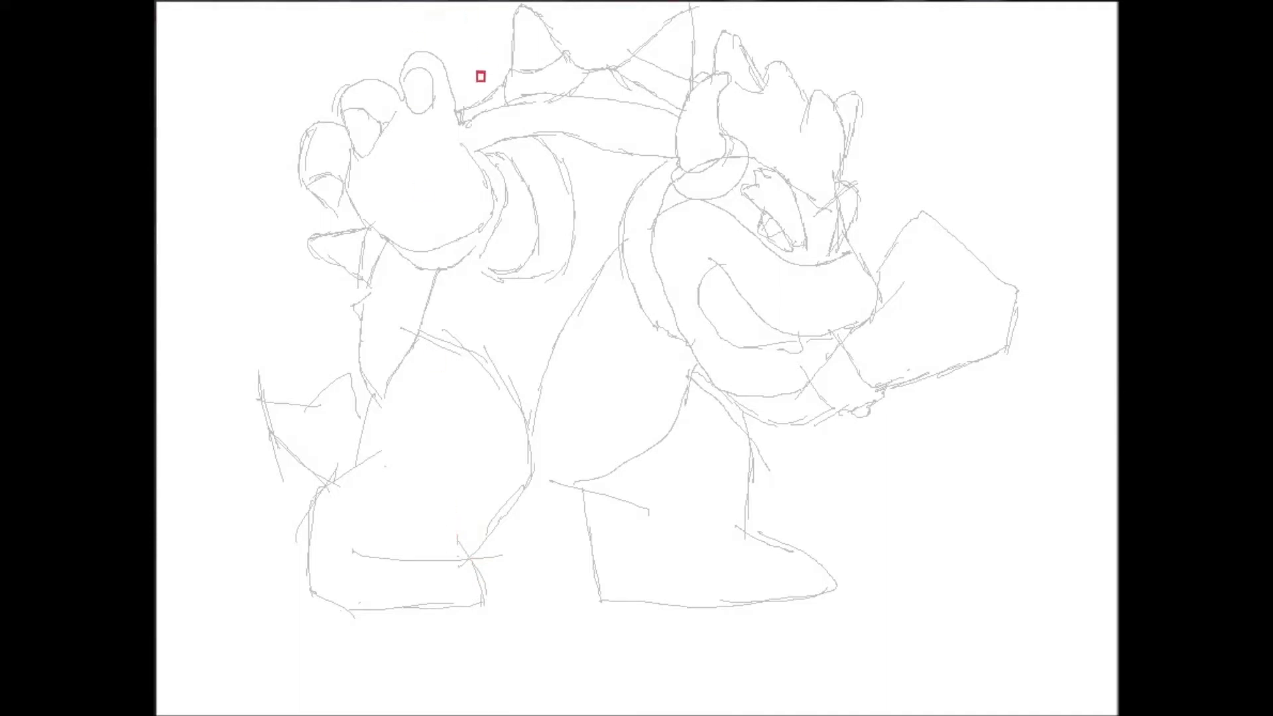
Sketch five curved, roughly parallel bands across the belly.
{"action": "left_click_drag", "start_coordinate": [580, 305], "coordinate": [666, 352]}
{"action": "left_click_drag", "start_coordinate": [571, 328], "coordinate": [669, 378]}
{"action": "left_click_drag", "start_coordinate": [563, 358], "coordinate": [660, 408]}
{"action": "left_click_drag", "start_coordinate": [553, 398], "coordinate": [643, 457]}
{"action": "mouse_move", "coordinate": [543, 420]}
{"action": "left_mouse_down"}
{"action": "mouse_move", "coordinate": [611, 444]}
{"action": "mouse_move", "coordinate": [600, 489]}
{"action": "left_mouse_up"}
Sketch a wide rounded rectangular base under both feet, with a horizontal line near its lower edge.
{"action": "mouse_move", "coordinate": [472, 599]}
{"action": "left_mouse_down"}
{"action": "mouse_move", "coordinate": [769, 615]}
{"action": "mouse_move", "coordinate": [728, 708]}
{"action": "left_mouse_up"}
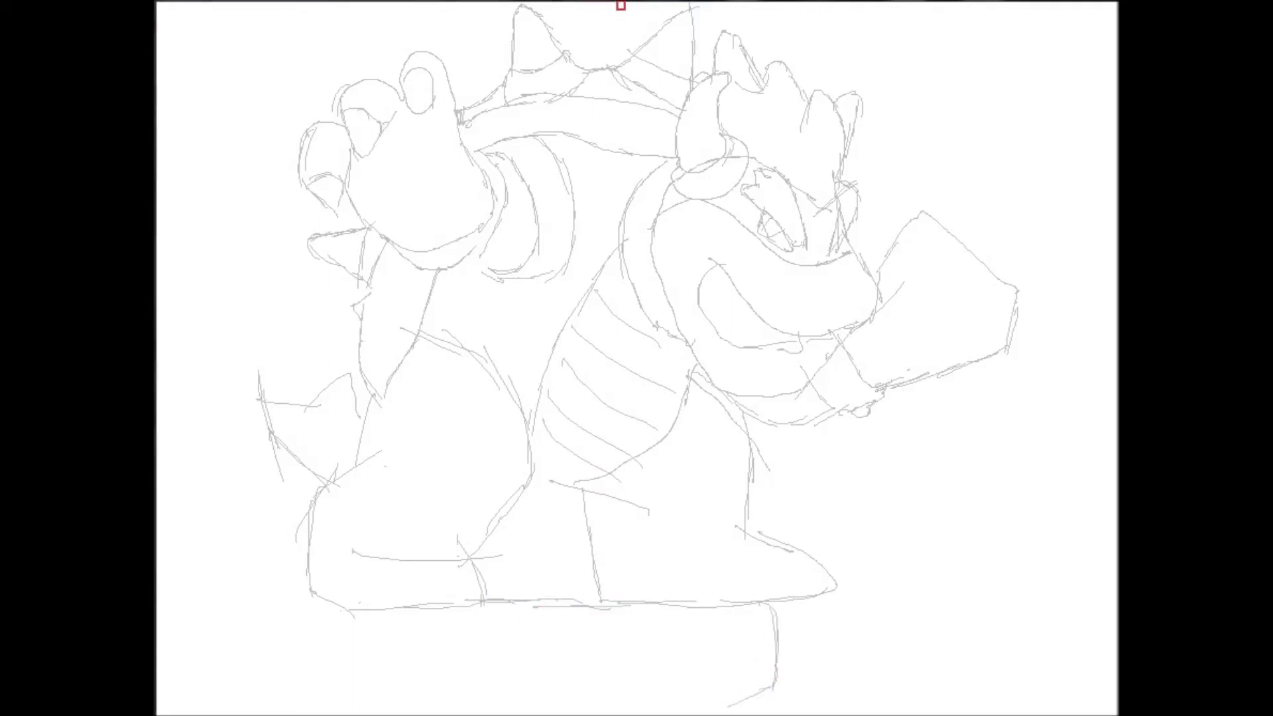
{"action": "mouse_move", "coordinate": [361, 601]}
{"action": "left_mouse_down"}
{"action": "mouse_move", "coordinate": [353, 687]}
{"action": "mouse_move", "coordinate": [414, 714]}
{"action": "mouse_move", "coordinate": [453, 692]}
{"action": "mouse_move", "coordinate": [752, 691]}
{"action": "left_mouse_up"}
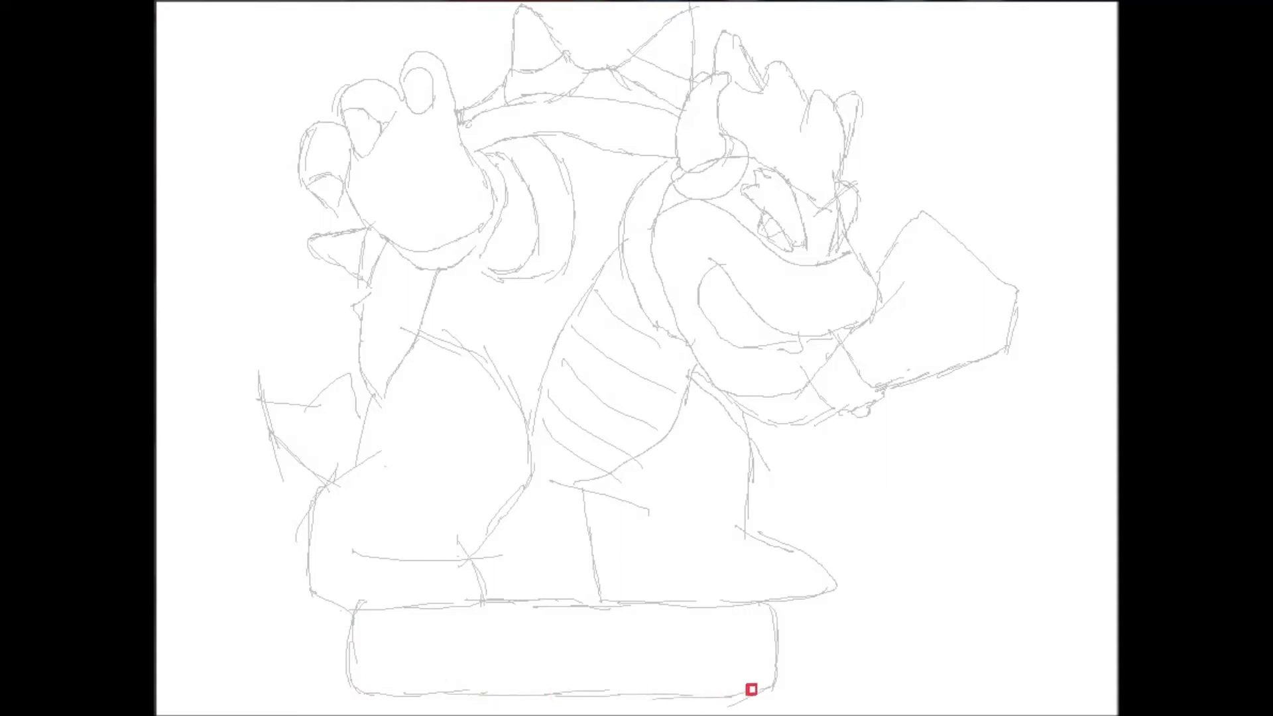
{"action": "left_click_drag", "start_coordinate": [384, 664], "coordinate": [763, 660]}
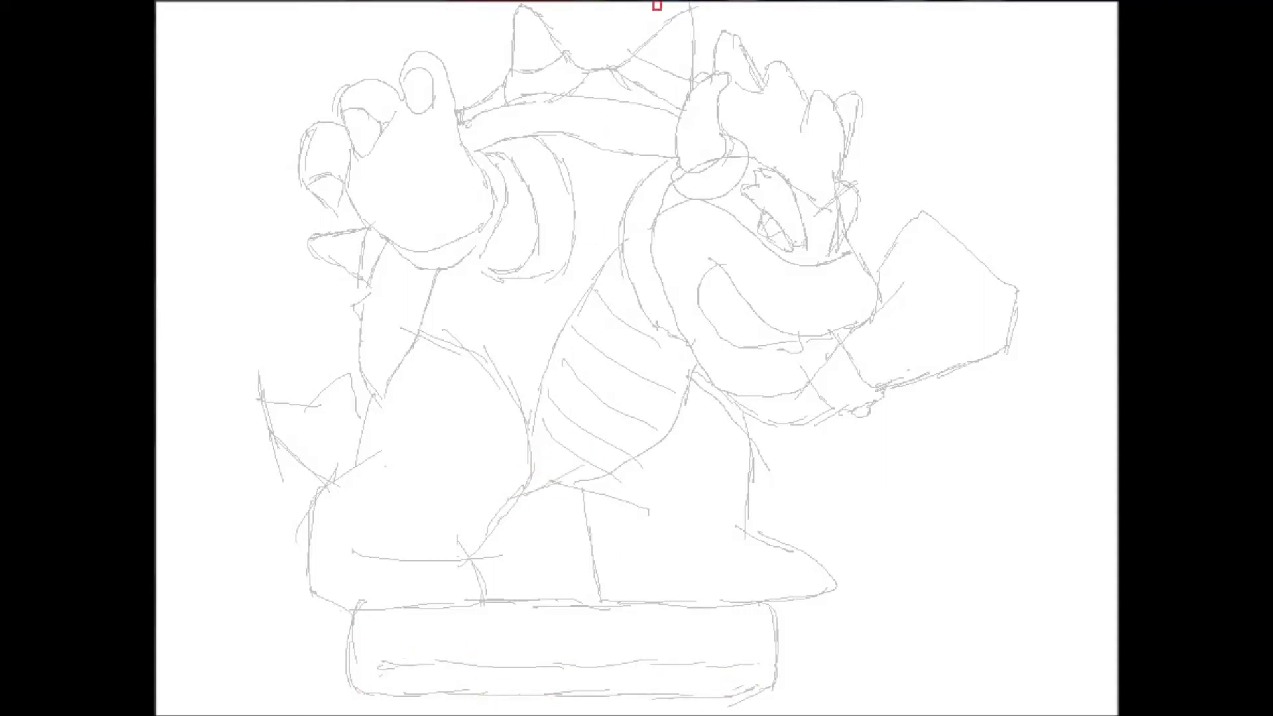
Sketch the detail lines: mouth corner, skin creases on the raised arm, collar and wristband studs, and hair locks.
{"action": "left_click_drag", "start_coordinate": [663, 282], "coordinate": [691, 282]}
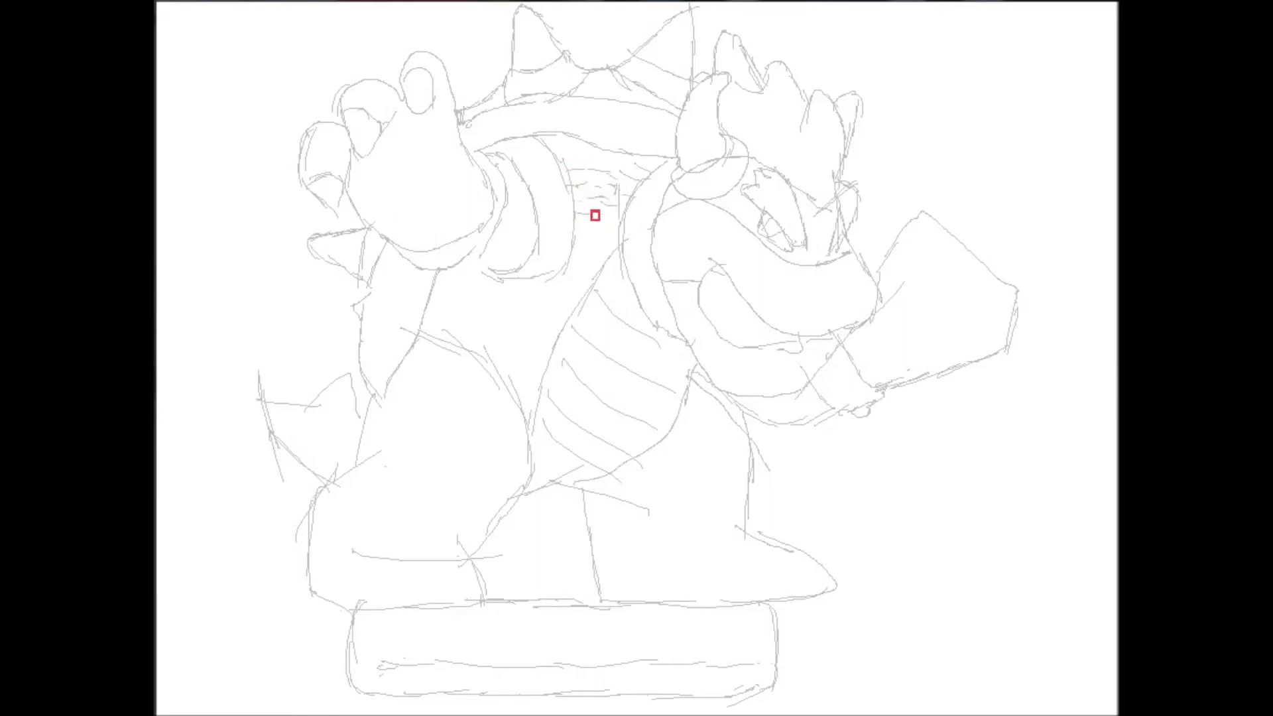
{"action": "left_click_drag", "start_coordinate": [512, 184], "coordinate": [487, 268]}
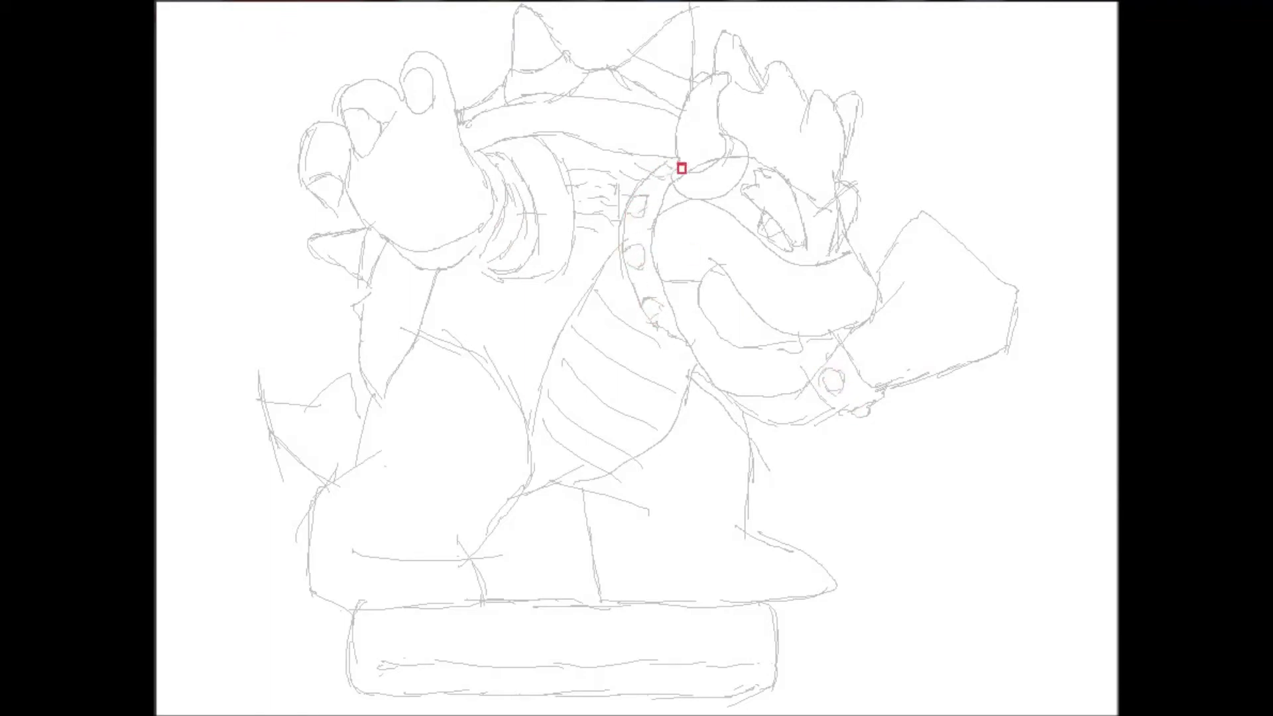
{"action": "mouse_move", "coordinate": [762, 110]}
{"action": "left_mouse_down"}
{"action": "mouse_move", "coordinate": [759, 149]}
{"action": "mouse_move", "coordinate": [806, 163]}
{"action": "left_mouse_up"}
{"action": "left_click_drag", "start_coordinate": [767, 71], "coordinate": [767, 122]}
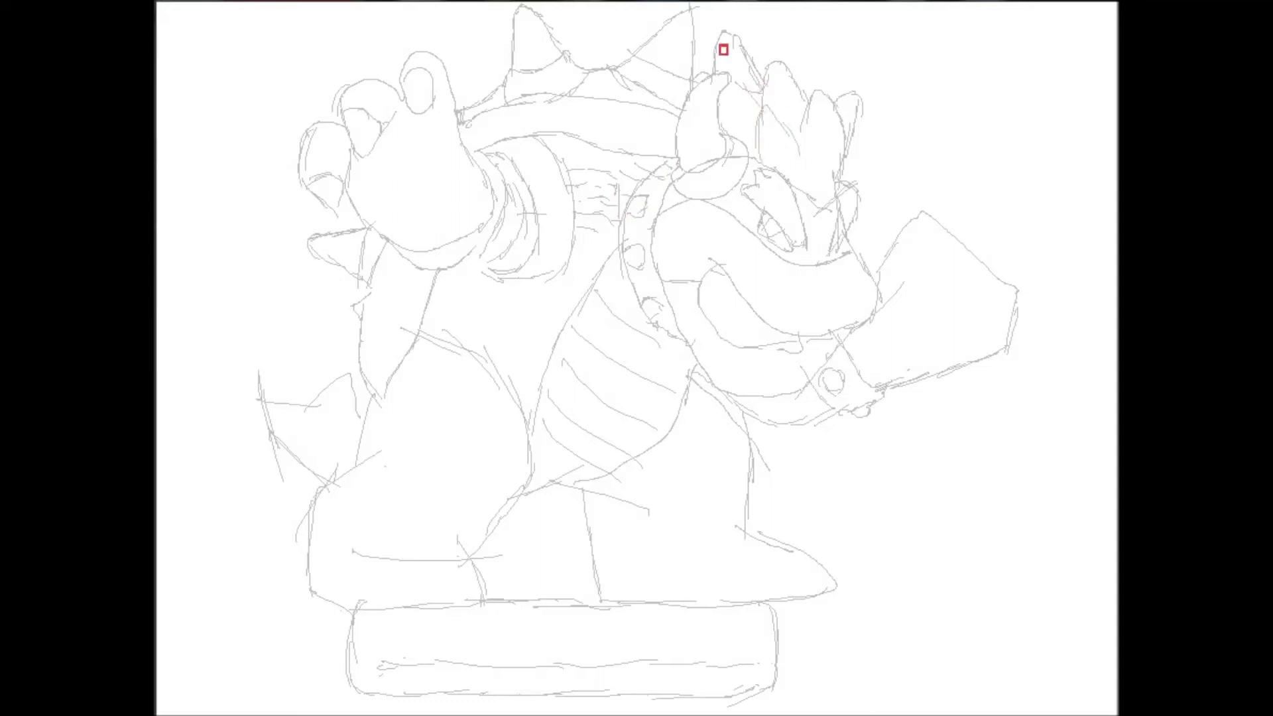
Sketch the fingers and claws inside the blocked-in shape of the hand in front of the snout.
{"action": "mouse_move", "coordinate": [922, 214]}
{"action": "left_mouse_down"}
{"action": "mouse_move", "coordinate": [924, 263]}
{"action": "mouse_move", "coordinate": [901, 270]}
{"action": "mouse_move", "coordinate": [939, 311]}
{"action": "mouse_move", "coordinate": [902, 327]}
{"action": "mouse_move", "coordinate": [918, 291]}
{"action": "mouse_move", "coordinate": [949, 281]}
{"action": "mouse_move", "coordinate": [978, 297]}
{"action": "mouse_move", "coordinate": [976, 337]}
{"action": "left_mouse_up"}
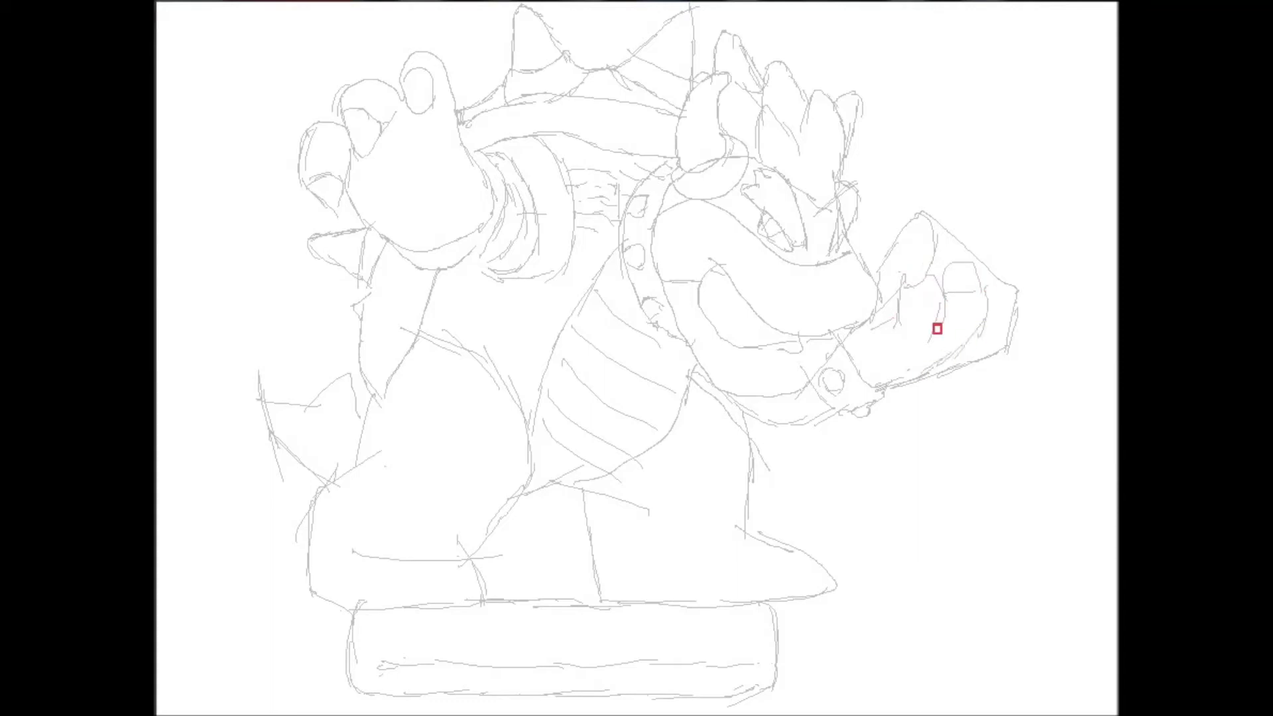
{"action": "mouse_move", "coordinate": [986, 292]}
{"action": "left_mouse_down"}
{"action": "mouse_move", "coordinate": [1016, 297]}
{"action": "mouse_move", "coordinate": [1018, 317]}
{"action": "left_mouse_up"}
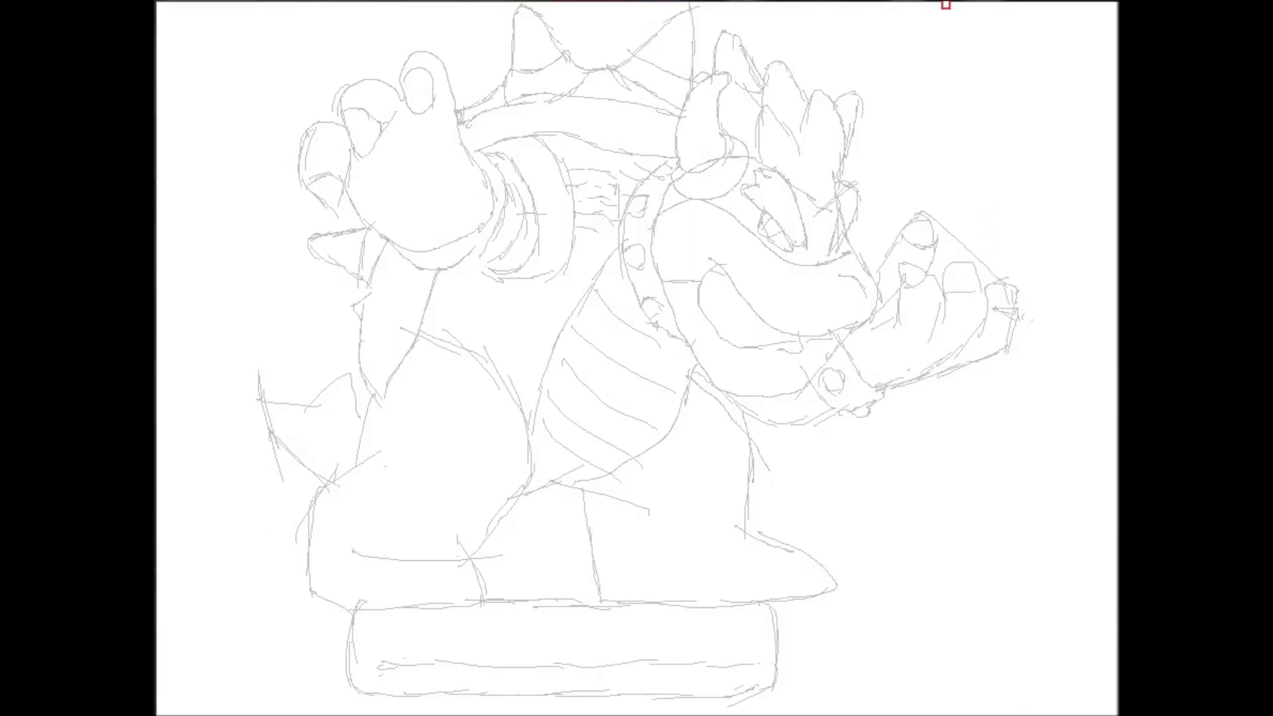
Ink the head in black over the sketch, including the snout, jaw, teeth, eye, horn and hair tufts.
{"action": "mouse_move", "coordinate": [681, 201]}
{"action": "left_mouse_down"}
{"action": "mouse_move", "coordinate": [659, 276]}
{"action": "mouse_move", "coordinate": [809, 361]}
{"action": "left_mouse_up"}
{"action": "mouse_move", "coordinate": [663, 279]}
{"action": "left_mouse_down"}
{"action": "mouse_move", "coordinate": [730, 282]}
{"action": "mouse_move", "coordinate": [844, 334]}
{"action": "mouse_move", "coordinate": [874, 301]}
{"action": "left_mouse_up"}
{"action": "mouse_move", "coordinate": [713, 273]}
{"action": "left_mouse_down"}
{"action": "mouse_move", "coordinate": [734, 340]}
{"action": "mouse_move", "coordinate": [760, 338]}
{"action": "mouse_move", "coordinate": [787, 281]}
{"action": "mouse_move", "coordinate": [707, 319]}
{"action": "mouse_move", "coordinate": [876, 297]}
{"action": "mouse_move", "coordinate": [841, 213]}
{"action": "mouse_move", "coordinate": [816, 227]}
{"action": "mouse_move", "coordinate": [756, 190]}
{"action": "mouse_move", "coordinate": [774, 221]}
{"action": "mouse_move", "coordinate": [763, 250]}
{"action": "left_mouse_up"}
{"action": "left_click_drag", "start_coordinate": [683, 199], "coordinate": [815, 268]}
{"action": "mouse_move", "coordinate": [668, 189]}
{"action": "left_mouse_down"}
{"action": "mouse_move", "coordinate": [650, 217]}
{"action": "mouse_move", "coordinate": [665, 297]}
{"action": "left_mouse_up"}
{"action": "mouse_move", "coordinate": [837, 206]}
{"action": "left_mouse_down"}
{"action": "mouse_move", "coordinate": [862, 113]}
{"action": "mouse_move", "coordinate": [807, 170]}
{"action": "mouse_move", "coordinate": [770, 68]}
{"action": "mouse_move", "coordinate": [774, 136]}
{"action": "mouse_move", "coordinate": [745, 51]}
{"action": "mouse_move", "coordinate": [736, 179]}
{"action": "mouse_move", "coordinate": [728, 133]}
{"action": "mouse_move", "coordinate": [683, 109]}
{"action": "mouse_move", "coordinate": [678, 161]}
{"action": "left_mouse_up"}
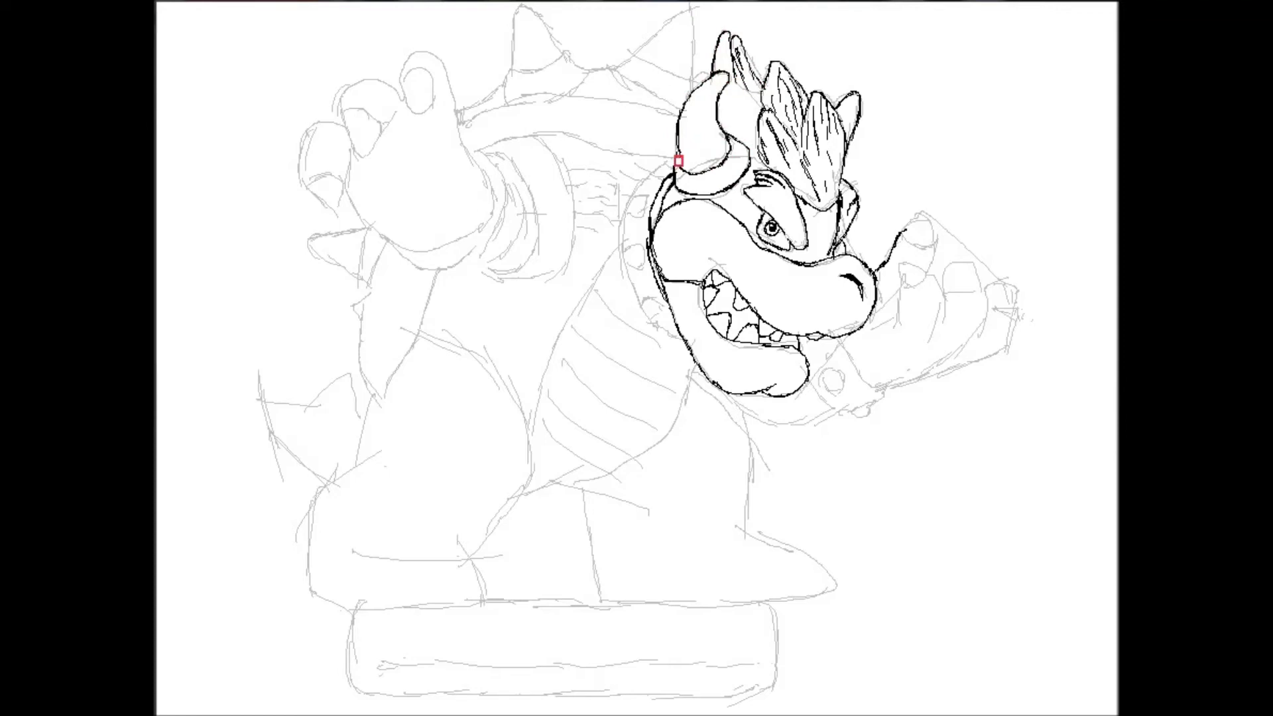
Ink the hand in front of the snout with its wristband, plus the studded collar and banded belly.
{"action": "mouse_move", "coordinate": [730, 108]}
{"action": "left_mouse_down"}
{"action": "mouse_move", "coordinate": [726, 39]}
{"action": "mouse_move", "coordinate": [907, 218]}
{"action": "mouse_move", "coordinate": [899, 309]}
{"action": "mouse_move", "coordinate": [921, 346]}
{"action": "mouse_move", "coordinate": [958, 258]}
{"action": "mouse_move", "coordinate": [978, 287]}
{"action": "mouse_move", "coordinate": [1008, 279]}
{"action": "mouse_move", "coordinate": [941, 364]}
{"action": "mouse_move", "coordinate": [964, 305]}
{"action": "mouse_move", "coordinate": [1001, 324]}
{"action": "mouse_move", "coordinate": [830, 403]}
{"action": "mouse_move", "coordinate": [895, 361]}
{"action": "mouse_move", "coordinate": [858, 411]}
{"action": "mouse_move", "coordinate": [839, 370]}
{"action": "mouse_move", "coordinate": [858, 354]}
{"action": "mouse_move", "coordinate": [833, 406]}
{"action": "mouse_move", "coordinate": [816, 376]}
{"action": "mouse_move", "coordinate": [736, 411]}
{"action": "left_mouse_up"}
{"action": "left_click_drag", "start_coordinate": [763, 193], "coordinate": [793, 215]}
{"action": "mouse_move", "coordinate": [628, 81]}
{"action": "left_mouse_down"}
{"action": "mouse_move", "coordinate": [636, 48]}
{"action": "mouse_move", "coordinate": [688, 14]}
{"action": "mouse_move", "coordinate": [689, 85]}
{"action": "mouse_move", "coordinate": [583, 57]}
{"action": "mouse_move", "coordinate": [657, 116]}
{"action": "mouse_move", "coordinate": [657, 182]}
{"action": "mouse_move", "coordinate": [653, 169]}
{"action": "mouse_move", "coordinate": [641, 214]}
{"action": "mouse_move", "coordinate": [657, 318]}
{"action": "mouse_move", "coordinate": [628, 256]}
{"action": "left_mouse_up"}
{"action": "mouse_move", "coordinate": [654, 329]}
{"action": "left_mouse_down"}
{"action": "mouse_move", "coordinate": [571, 321]}
{"action": "mouse_move", "coordinate": [543, 469]}
{"action": "mouse_move", "coordinate": [577, 431]}
{"action": "left_mouse_up"}
{"action": "mouse_move", "coordinate": [600, 295]}
{"action": "left_mouse_down"}
{"action": "mouse_move", "coordinate": [695, 373]}
{"action": "mouse_move", "coordinate": [683, 398]}
{"action": "mouse_move", "coordinate": [583, 463]}
{"action": "mouse_move", "coordinate": [663, 421]}
{"action": "mouse_move", "coordinate": [622, 454]}
{"action": "mouse_move", "coordinate": [557, 480]}
{"action": "mouse_move", "coordinate": [653, 474]}
{"action": "left_mouse_up"}
Ink the front leg and clawed foot, filling them with scale and crease lines.
{"action": "left_click_drag", "start_coordinate": [729, 404], "coordinate": [739, 530]}
{"action": "mouse_move", "coordinate": [720, 407]}
{"action": "left_mouse_down"}
{"action": "mouse_move", "coordinate": [688, 458]}
{"action": "mouse_move", "coordinate": [738, 528]}
{"action": "mouse_move", "coordinate": [787, 563]}
{"action": "mouse_move", "coordinate": [772, 600]}
{"action": "left_mouse_up"}
{"action": "mouse_move", "coordinate": [589, 494]}
{"action": "left_mouse_down"}
{"action": "mouse_move", "coordinate": [611, 600]}
{"action": "mouse_move", "coordinate": [767, 602]}
{"action": "mouse_move", "coordinate": [723, 514]}
{"action": "mouse_move", "coordinate": [767, 426]}
{"action": "mouse_move", "coordinate": [696, 531]}
{"action": "mouse_move", "coordinate": [764, 575]}
{"action": "mouse_move", "coordinate": [637, 590]}
{"action": "mouse_move", "coordinate": [599, 552]}
{"action": "mouse_move", "coordinate": [814, 599]}
{"action": "left_mouse_up"}
Ink the studded armband and the shell's rim with its two large spikes.
{"action": "mouse_move", "coordinate": [516, 151]}
{"action": "left_mouse_down"}
{"action": "mouse_move", "coordinate": [523, 130]}
{"action": "mouse_move", "coordinate": [560, 162]}
{"action": "mouse_move", "coordinate": [577, 205]}
{"action": "mouse_move", "coordinate": [518, 288]}
{"action": "mouse_move", "coordinate": [504, 275]}
{"action": "mouse_move", "coordinate": [509, 162]}
{"action": "mouse_move", "coordinate": [526, 268]}
{"action": "left_mouse_up"}
{"action": "left_click_drag", "start_coordinate": [555, 197], "coordinate": [565, 218]}
{"action": "mouse_move", "coordinate": [492, 144]}
{"action": "left_mouse_down"}
{"action": "mouse_move", "coordinate": [670, 164]}
{"action": "mouse_move", "coordinate": [599, 142]}
{"action": "mouse_move", "coordinate": [648, 160]}
{"action": "mouse_move", "coordinate": [627, 195]}
{"action": "left_mouse_up"}
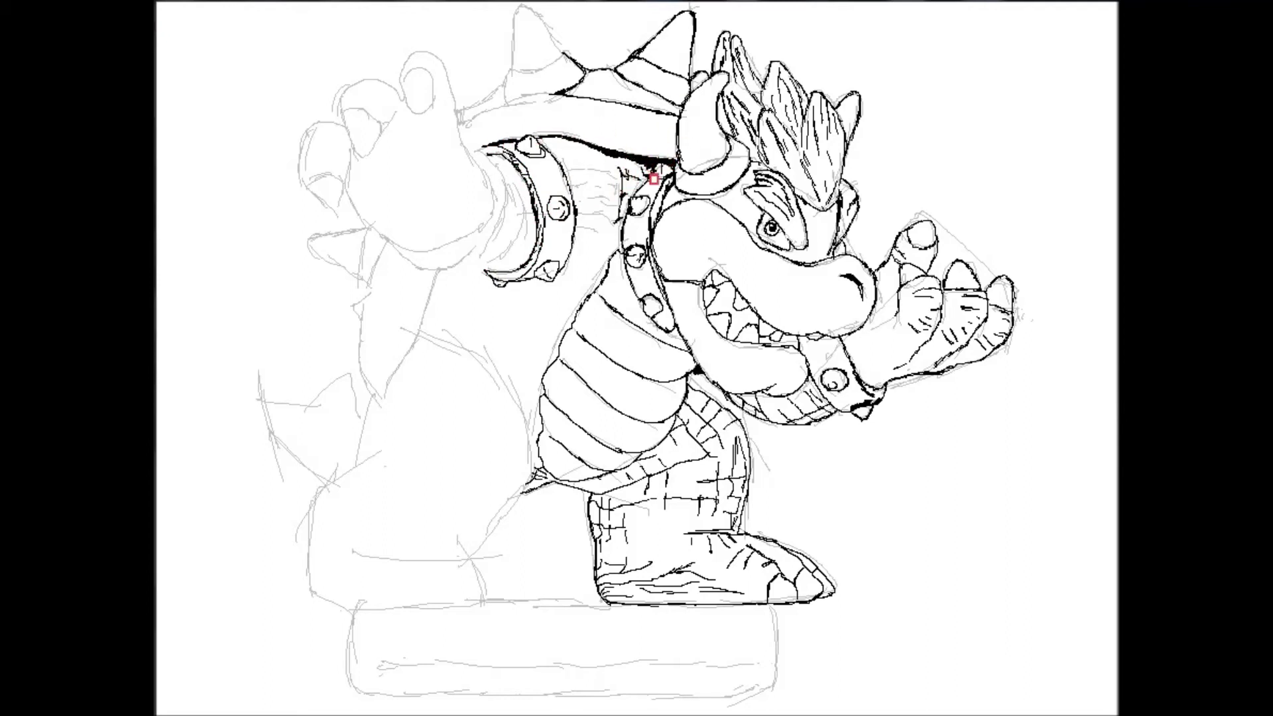
{"action": "mouse_move", "coordinate": [502, 95]}
{"action": "left_mouse_down"}
{"action": "mouse_move", "coordinate": [579, 48]}
{"action": "mouse_move", "coordinate": [511, 42]}
{"action": "mouse_move", "coordinate": [505, 82]}
{"action": "mouse_move", "coordinate": [445, 72]}
{"action": "left_mouse_up"}
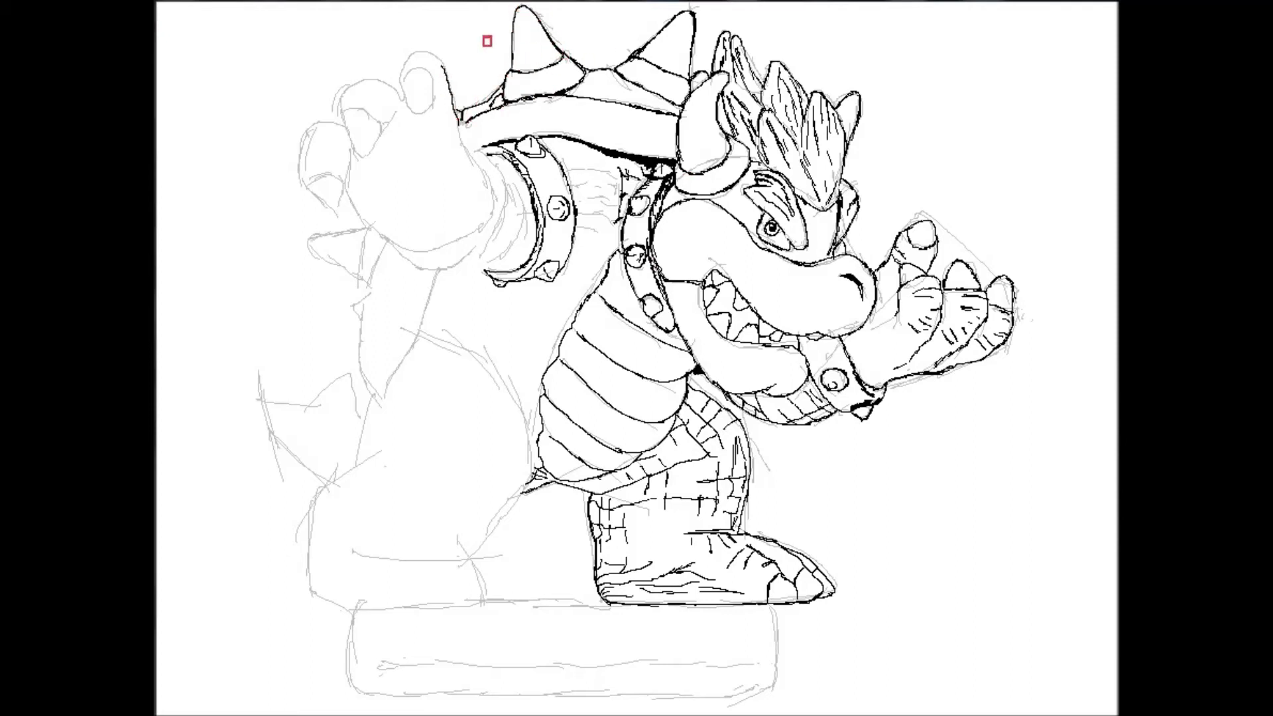
Ink the raised hand with its palm creases, the scaly arm and torso, and the shell's lower edge.
{"action": "mouse_move", "coordinate": [468, 142]}
{"action": "left_mouse_down"}
{"action": "mouse_move", "coordinate": [507, 177]}
{"action": "mouse_move", "coordinate": [464, 158]}
{"action": "mouse_move", "coordinate": [461, 233]}
{"action": "mouse_move", "coordinate": [508, 210]}
{"action": "left_mouse_up"}
{"action": "left_click_drag", "start_coordinate": [464, 250], "coordinate": [411, 250]}
{"action": "left_click_drag", "start_coordinate": [442, 198], "coordinate": [465, 222]}
{"action": "mouse_move", "coordinate": [590, 152]}
{"action": "left_mouse_down"}
{"action": "mouse_move", "coordinate": [586, 165]}
{"action": "mouse_move", "coordinate": [621, 165]}
{"action": "mouse_move", "coordinate": [582, 175]}
{"action": "mouse_move", "coordinate": [595, 265]}
{"action": "mouse_move", "coordinate": [583, 250]}
{"action": "mouse_move", "coordinate": [529, 318]}
{"action": "mouse_move", "coordinate": [489, 287]}
{"action": "mouse_move", "coordinate": [550, 358]}
{"action": "mouse_move", "coordinate": [489, 284]}
{"action": "mouse_move", "coordinate": [395, 250]}
{"action": "mouse_move", "coordinate": [420, 262]}
{"action": "mouse_move", "coordinate": [407, 357]}
{"action": "mouse_move", "coordinate": [428, 325]}
{"action": "mouse_move", "coordinate": [477, 352]}
{"action": "mouse_move", "coordinate": [522, 489]}
{"action": "mouse_move", "coordinate": [483, 248]}
{"action": "mouse_move", "coordinate": [489, 262]}
{"action": "mouse_move", "coordinate": [509, 205]}
{"action": "mouse_move", "coordinate": [476, 310]}
{"action": "mouse_move", "coordinate": [449, 296]}
{"action": "mouse_move", "coordinate": [605, 159]}
{"action": "mouse_move", "coordinate": [539, 251]}
{"action": "mouse_move", "coordinate": [526, 161]}
{"action": "mouse_move", "coordinate": [415, 69]}
{"action": "mouse_move", "coordinate": [443, 45]}
{"action": "mouse_move", "coordinate": [342, 122]}
{"action": "mouse_move", "coordinate": [344, 156]}
{"action": "mouse_move", "coordinate": [302, 178]}
{"action": "mouse_move", "coordinate": [318, 199]}
{"action": "mouse_move", "coordinate": [400, 170]}
{"action": "mouse_move", "coordinate": [438, 196]}
{"action": "mouse_move", "coordinate": [398, 208]}
{"action": "mouse_move", "coordinate": [380, 242]}
{"action": "mouse_move", "coordinate": [361, 361]}
{"action": "mouse_move", "coordinate": [394, 397]}
{"action": "mouse_move", "coordinate": [352, 366]}
{"action": "left_mouse_up"}
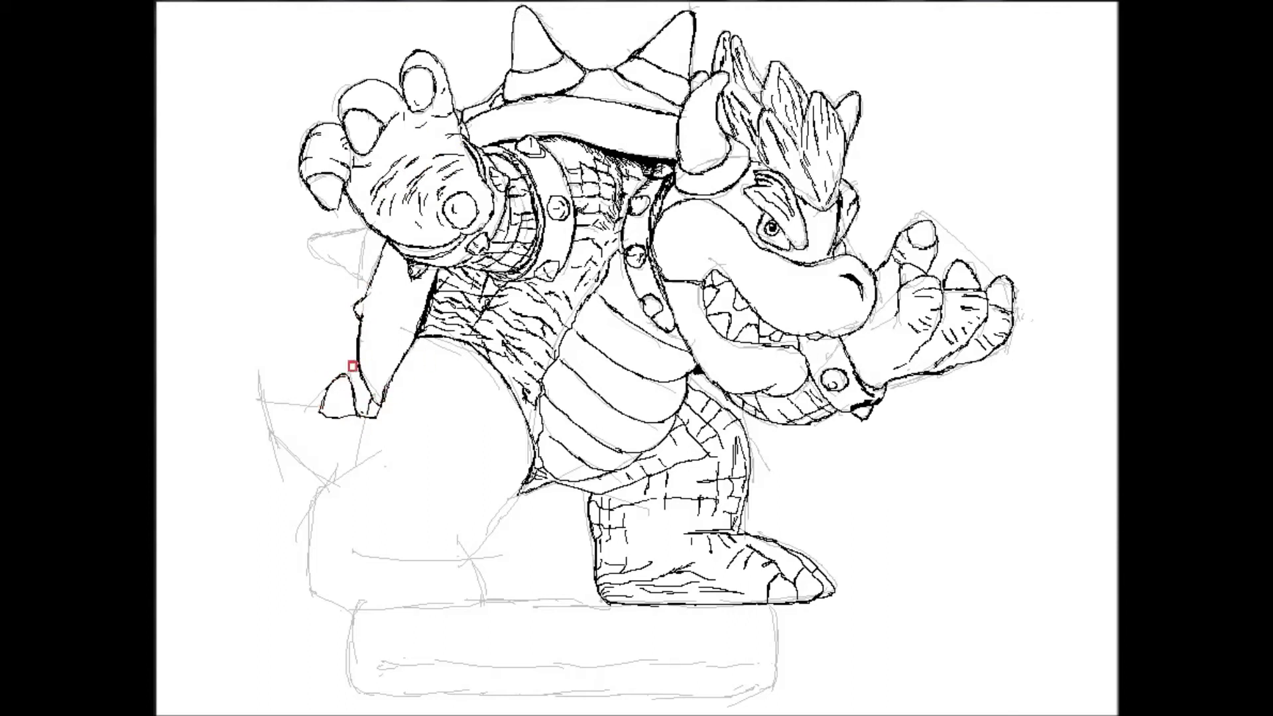
Ink the pointed tail and the rear leg with its clawed foot, adding scales along the leg's inner side.
{"action": "left_click_drag", "start_coordinate": [320, 412], "coordinate": [306, 469]}
{"action": "mouse_move", "coordinate": [313, 515]}
{"action": "left_mouse_down"}
{"action": "mouse_move", "coordinate": [354, 583]}
{"action": "mouse_move", "coordinate": [376, 584]}
{"action": "mouse_move", "coordinate": [390, 603]}
{"action": "mouse_move", "coordinate": [454, 605]}
{"action": "mouse_move", "coordinate": [536, 466]}
{"action": "mouse_move", "coordinate": [509, 473]}
{"action": "mouse_move", "coordinate": [453, 554]}
{"action": "mouse_move", "coordinate": [500, 457]}
{"action": "mouse_move", "coordinate": [440, 548]}
{"action": "mouse_move", "coordinate": [435, 516]}
{"action": "mouse_move", "coordinate": [367, 554]}
{"action": "mouse_move", "coordinate": [395, 548]}
{"action": "mouse_move", "coordinate": [489, 449]}
{"action": "mouse_move", "coordinate": [458, 472]}
{"action": "mouse_move", "coordinate": [502, 420]}
{"action": "mouse_move", "coordinate": [502, 389]}
{"action": "left_mouse_up"}
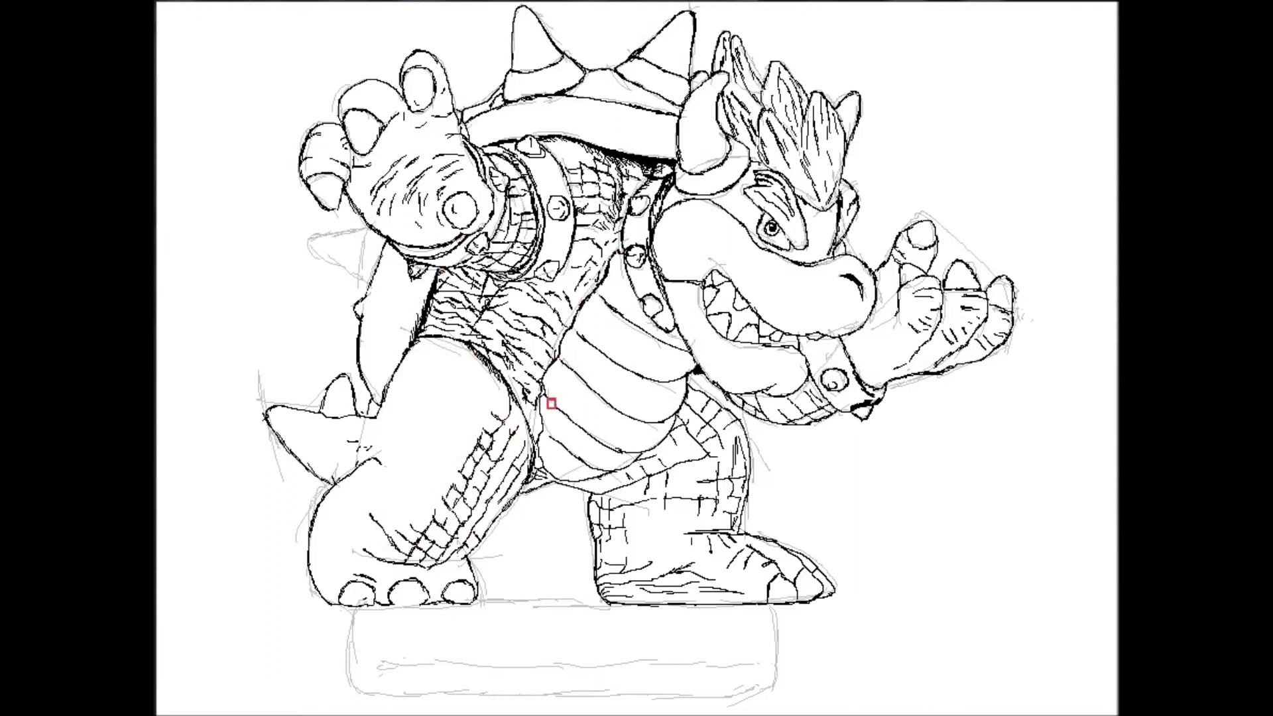